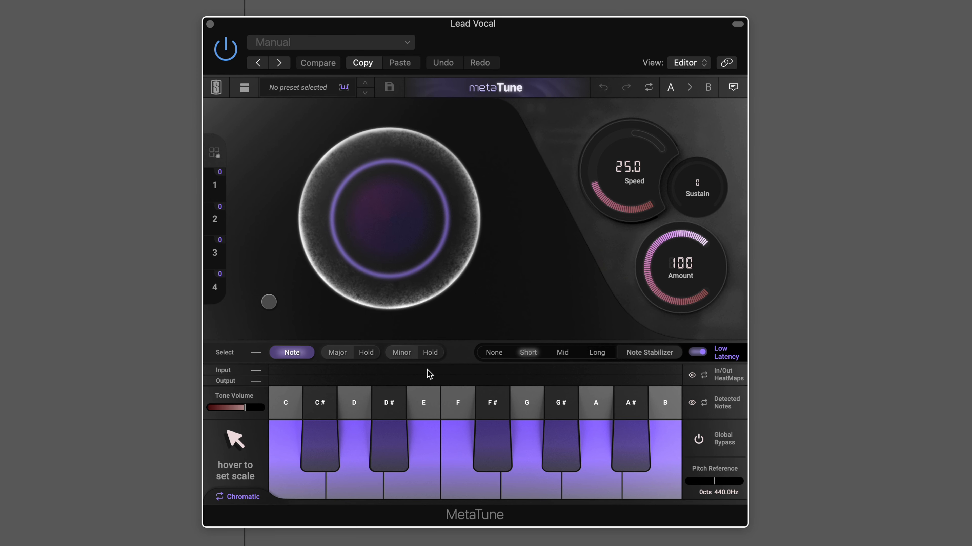
# Play back the lead vocal and exclude the note F from the tuning targets.
pyautogui.press('space')
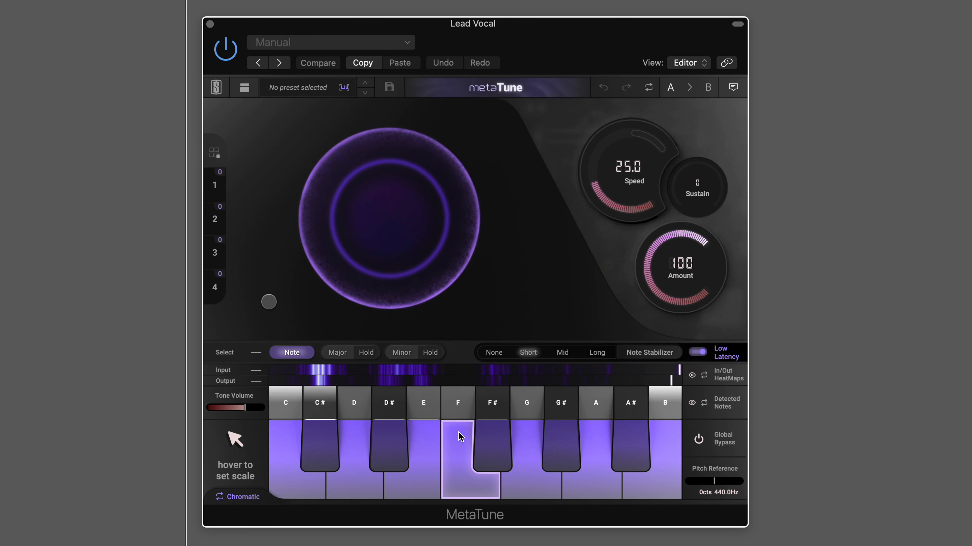
pyautogui.click(458, 406)
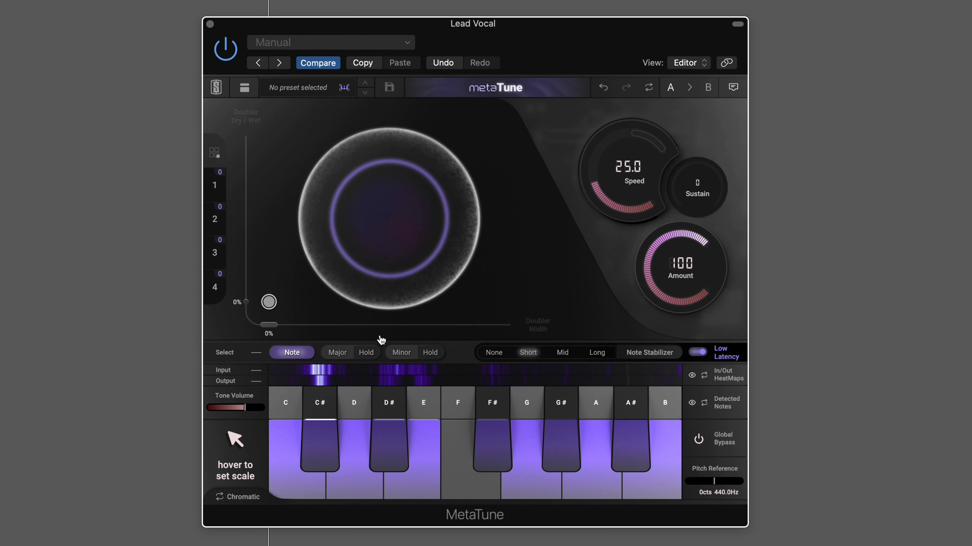
# Audition reference tones with the note strip, using a D# minor chord and the single note C#.
pyautogui.click(407, 356)
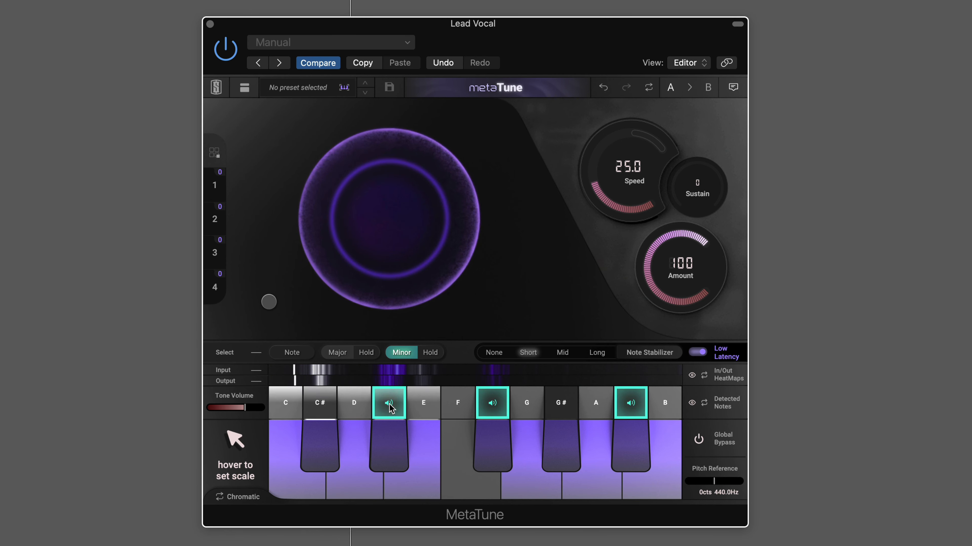
pyautogui.click(291, 352)
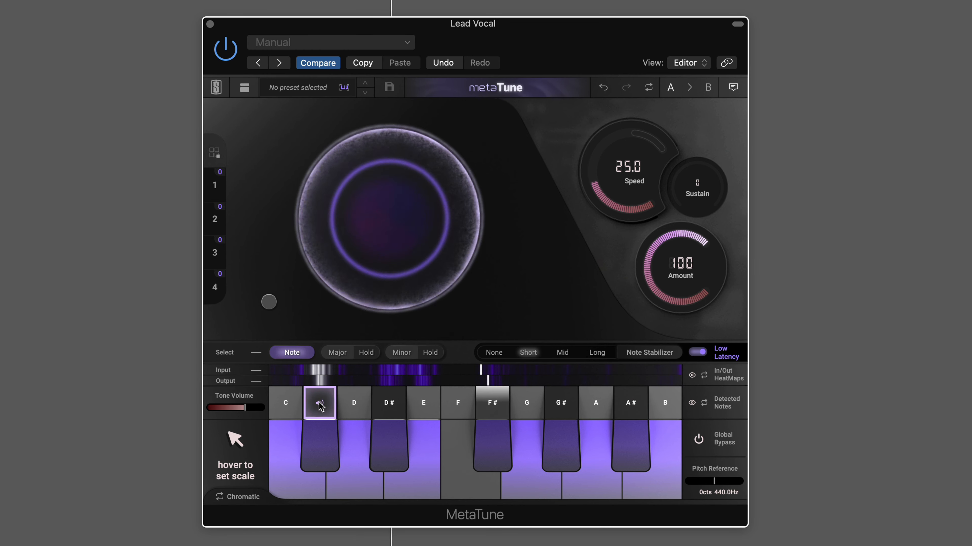
pyautogui.click(429, 354)
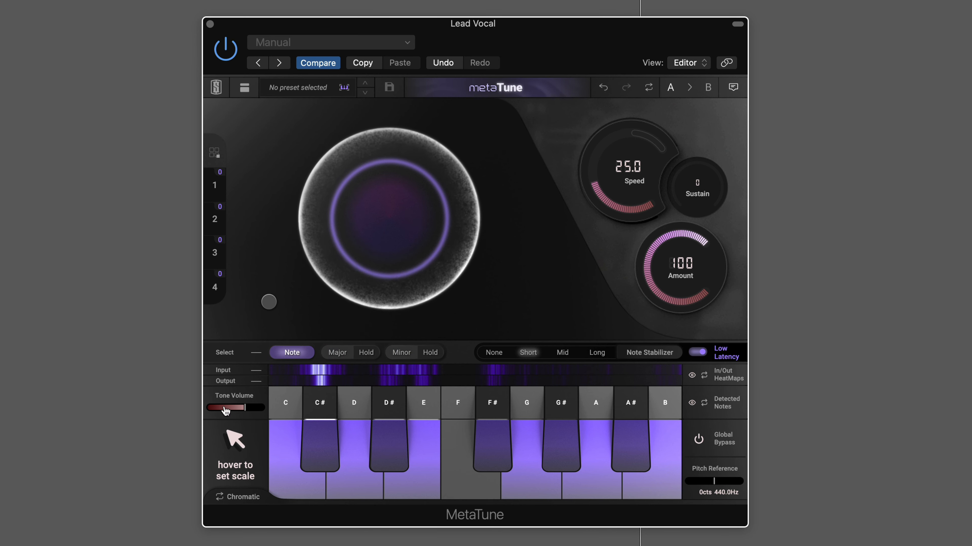
# Set the tuning scale to D♭ minor using flat note names.
pyautogui.moveTo(234, 439)
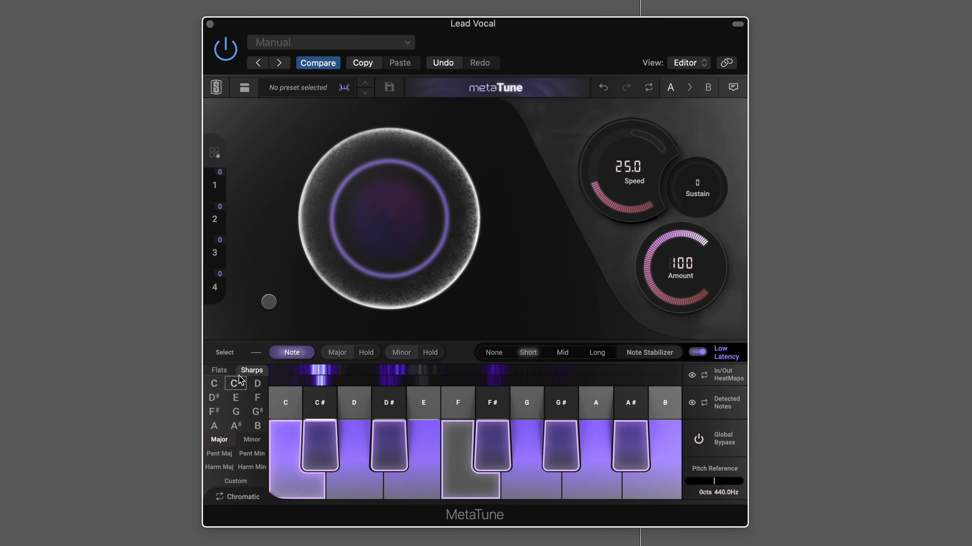
pyautogui.click(220, 371)
pyautogui.click(235, 383)
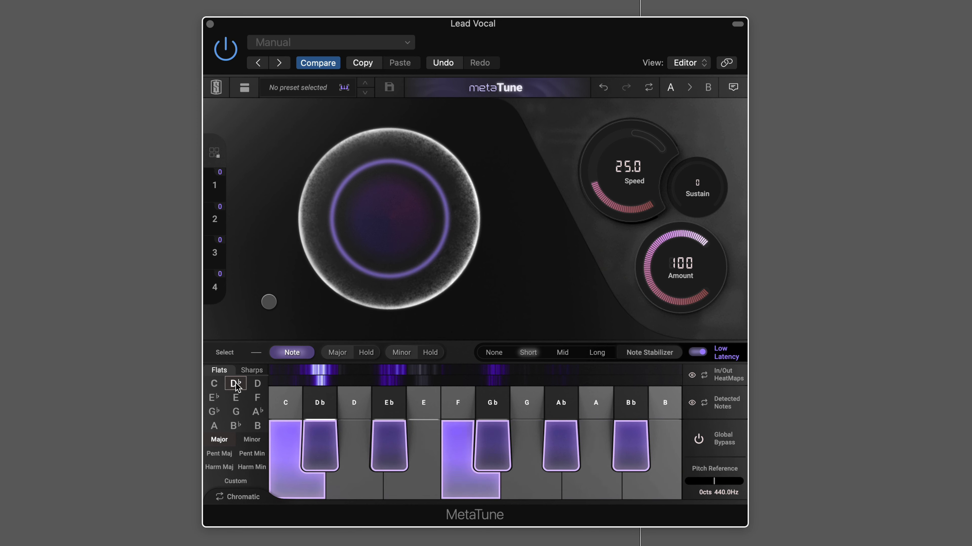
pyautogui.click(252, 439)
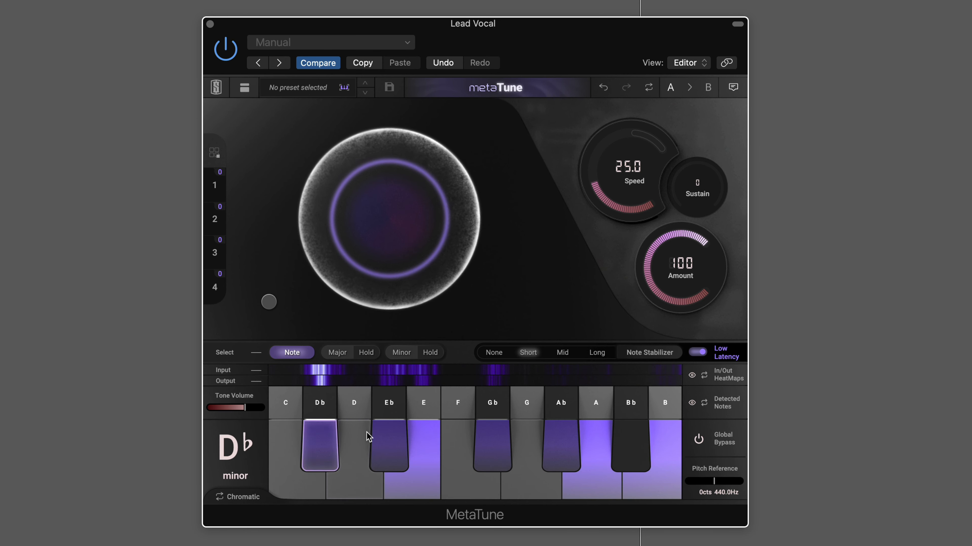
# Speed up the pitch correction until Speed reaches about -1.6 ms.
pyautogui.moveTo(414, 310)
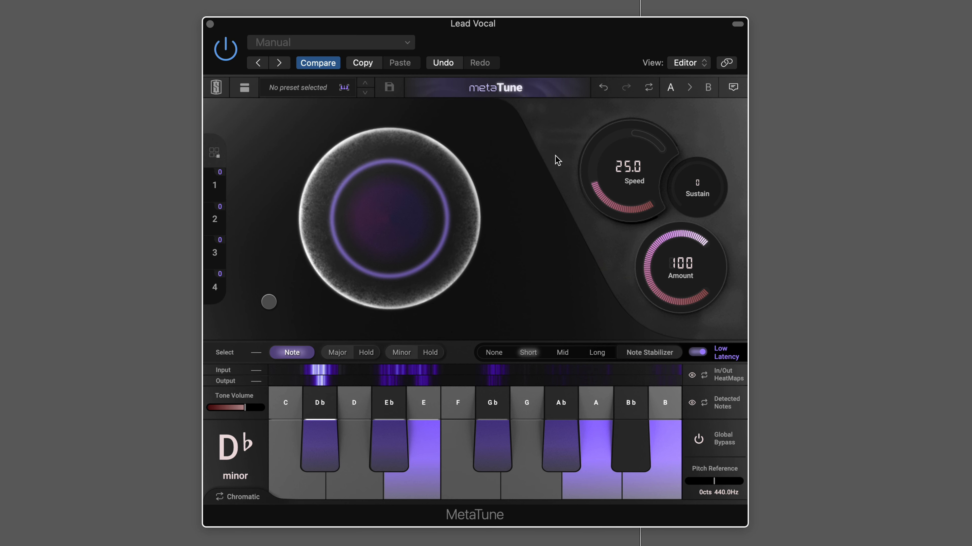
pyautogui.moveTo(604, 188); pyautogui.dragTo(604, 206)
pyautogui.moveTo(403, 207); pyautogui.dragTo(403, 234)
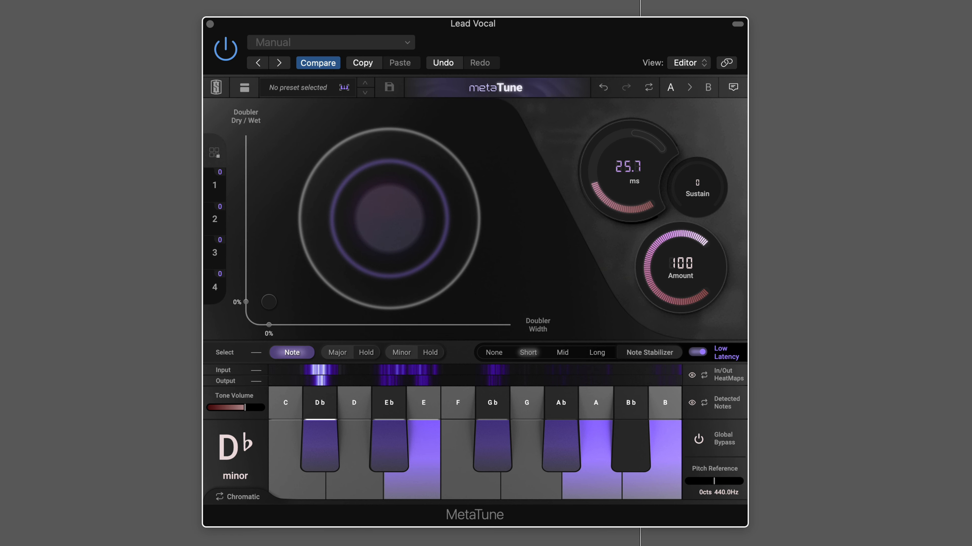
pyautogui.moveTo(403, 207); pyautogui.dragTo(403, 264)
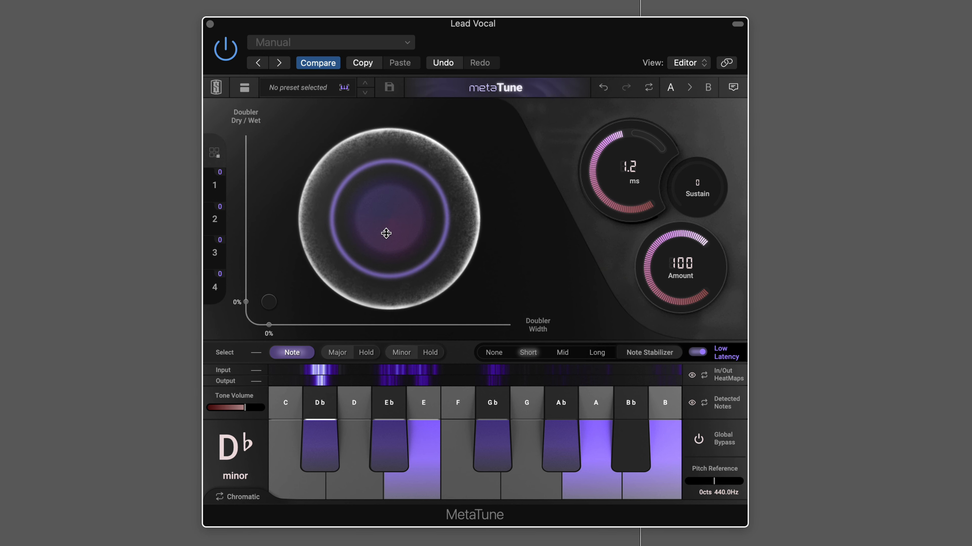
pyautogui.moveTo(629, 172); pyautogui.dragTo(629, 157)
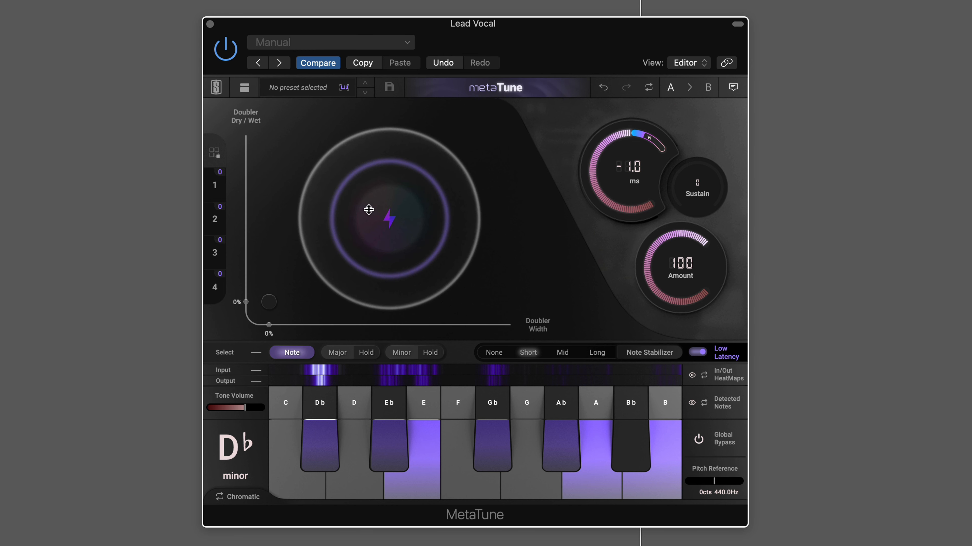
pyautogui.click(646, 147)
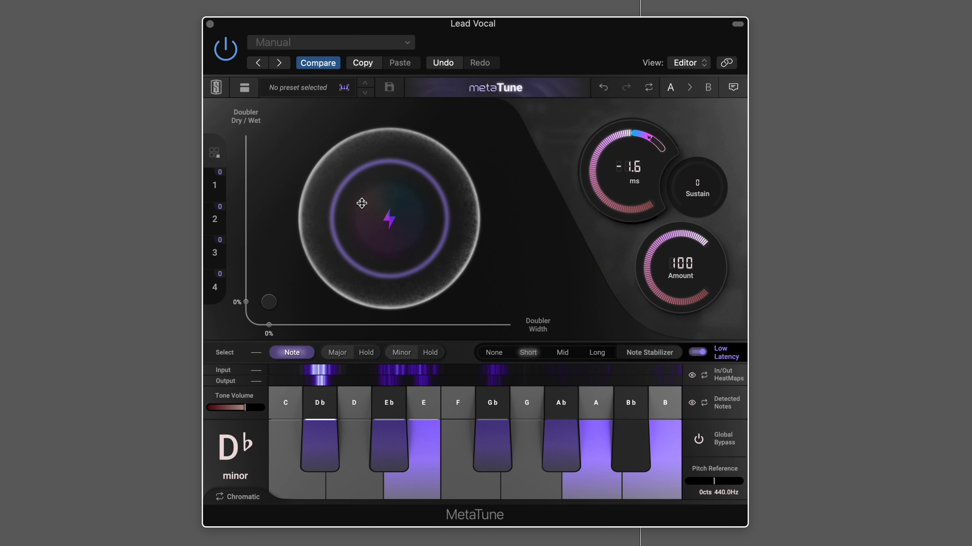
# Set Speed to 37.0 ms and Sustain to -50%.
pyautogui.moveTo(631, 170); pyautogui.dragTo(630, 182)
pyautogui.moveTo(399, 221)
pyautogui.mouseDown()
pyautogui.moveTo(398, 230)
pyautogui.moveTo(391, 219)
pyautogui.mouseUp()
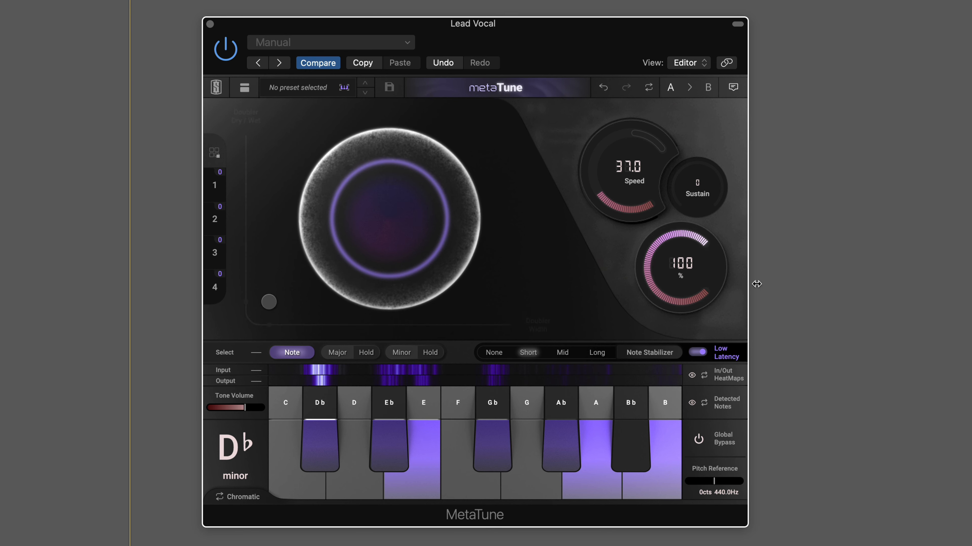
pyautogui.moveTo(708, 201); pyautogui.dragTo(684, 198)
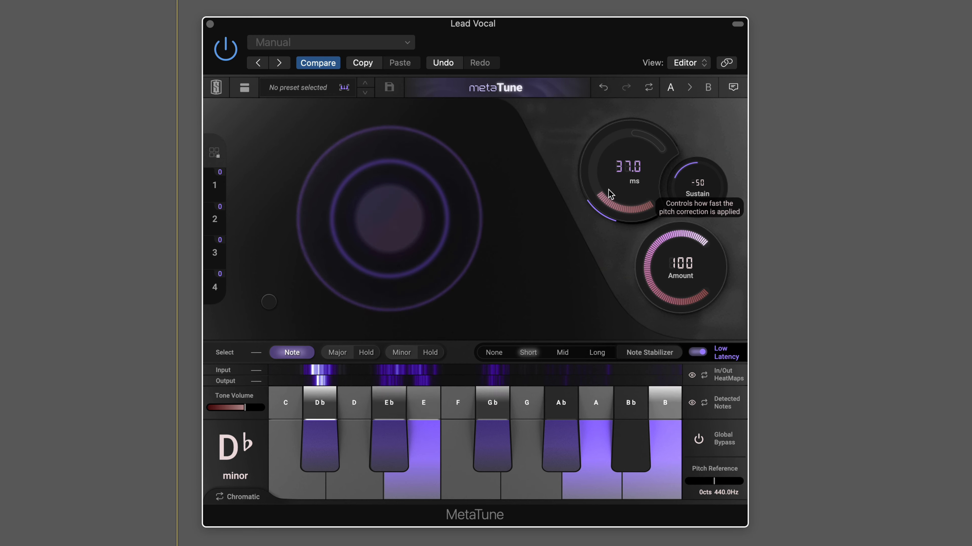
# Reset Sustain to 0% and bring Speed to about -1.5 ms.
pyautogui.moveTo(607, 190); pyautogui.dragTo(606, 174)
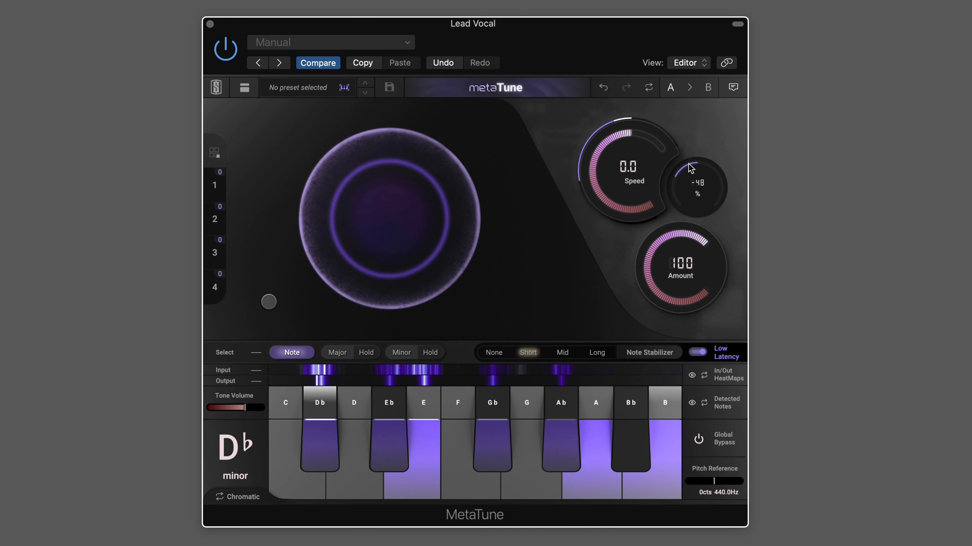
pyautogui.doubleClick(698, 190)
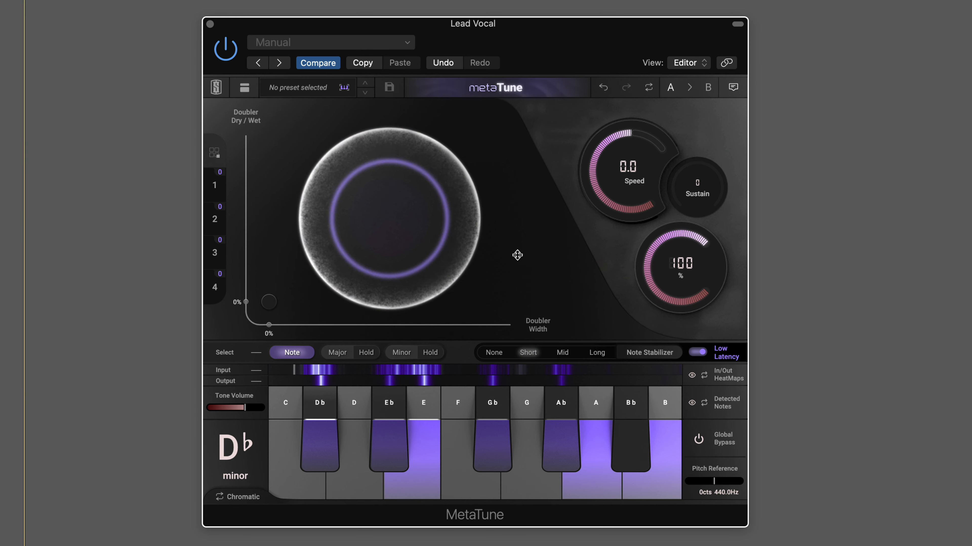
pyautogui.moveTo(612, 159); pyautogui.dragTo(609, 162)
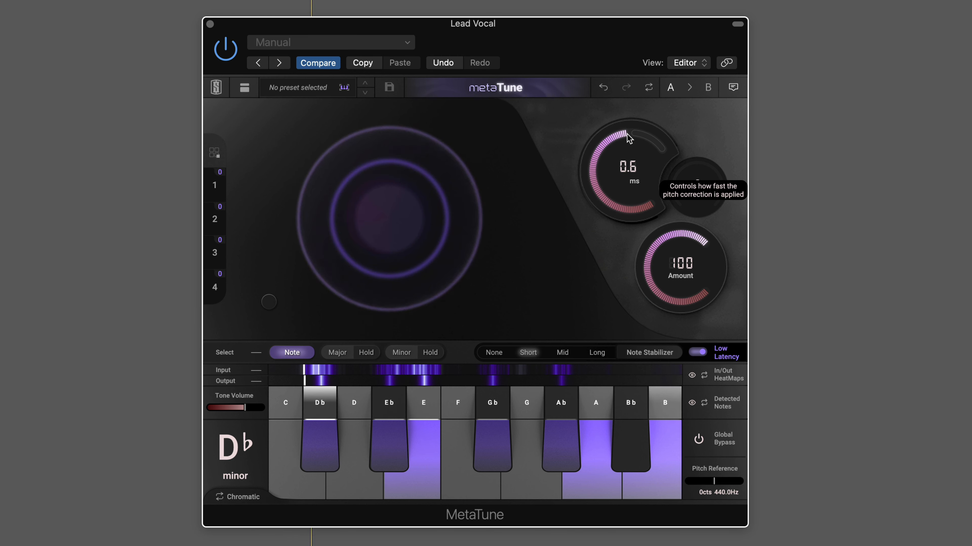
pyautogui.moveTo(627, 134); pyautogui.dragTo(683, 113)
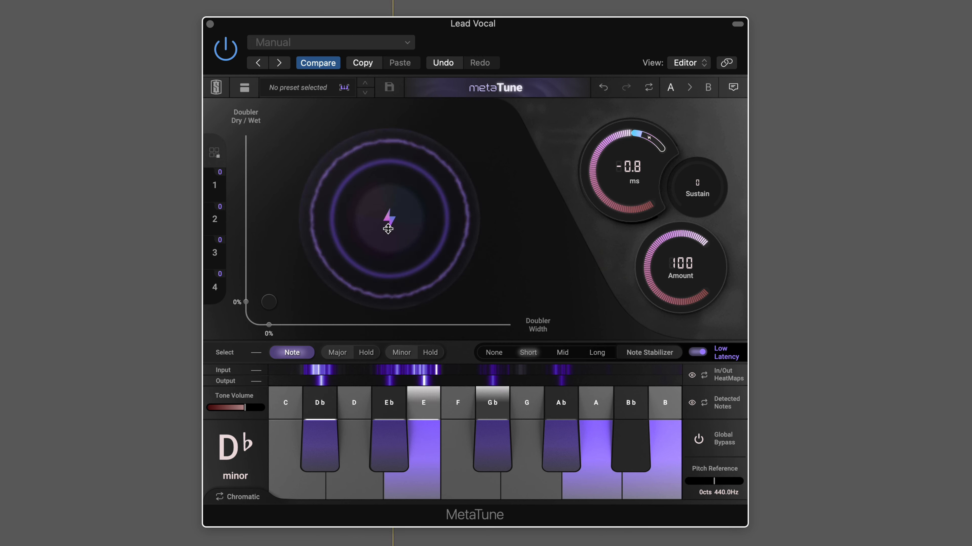
pyautogui.moveTo(389, 225); pyautogui.dragTo(389, 203)
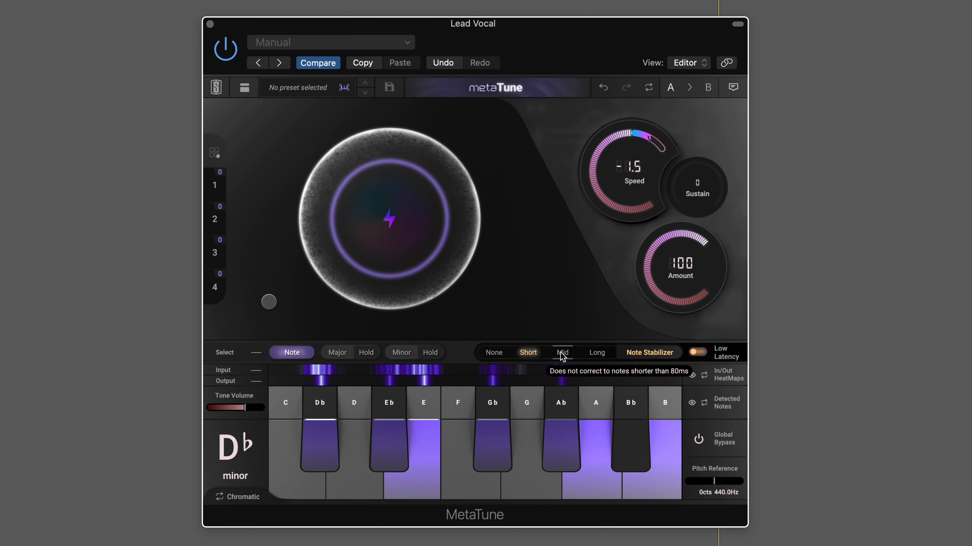
# Set the Note Stabilizer to Long with Low Latency turned off.
pyautogui.click(606, 357)
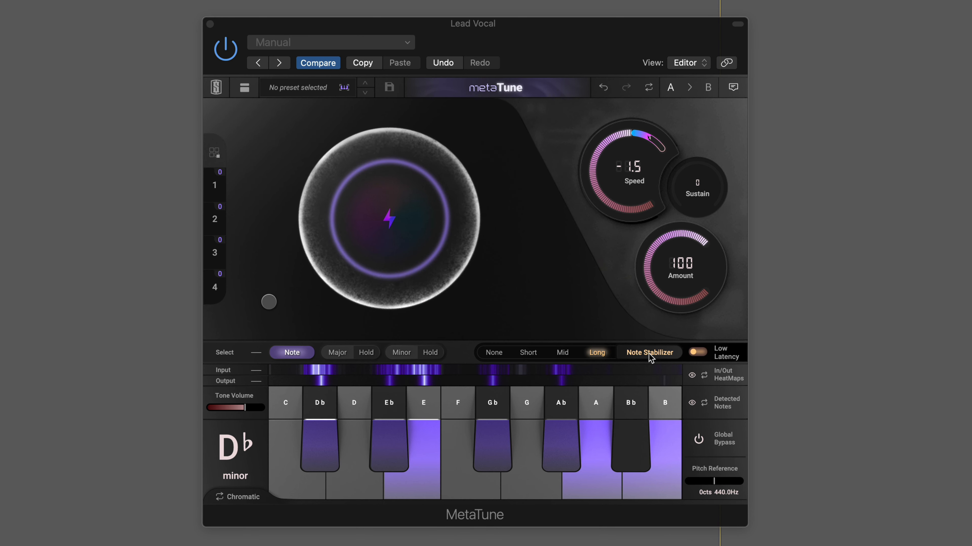
pyautogui.click(706, 356)
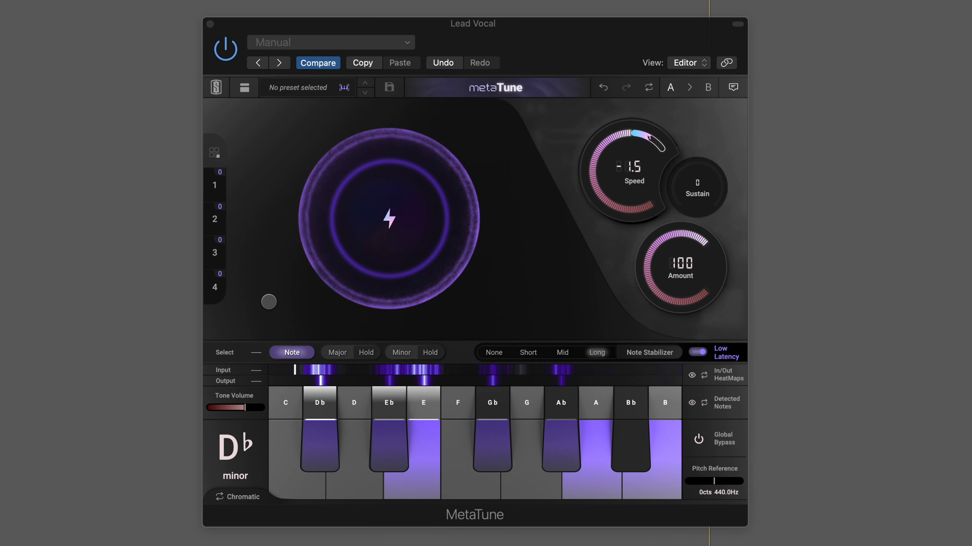
pyautogui.click(597, 353)
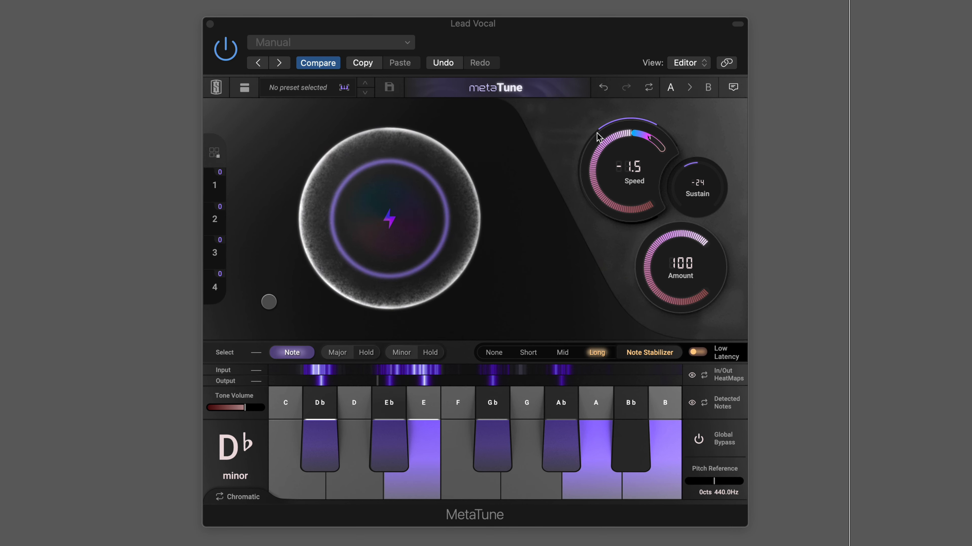
# Set Speed to about 42.7 ms and play back the lead vocal.
pyautogui.moveTo(626, 153); pyautogui.dragTo(615, 164)
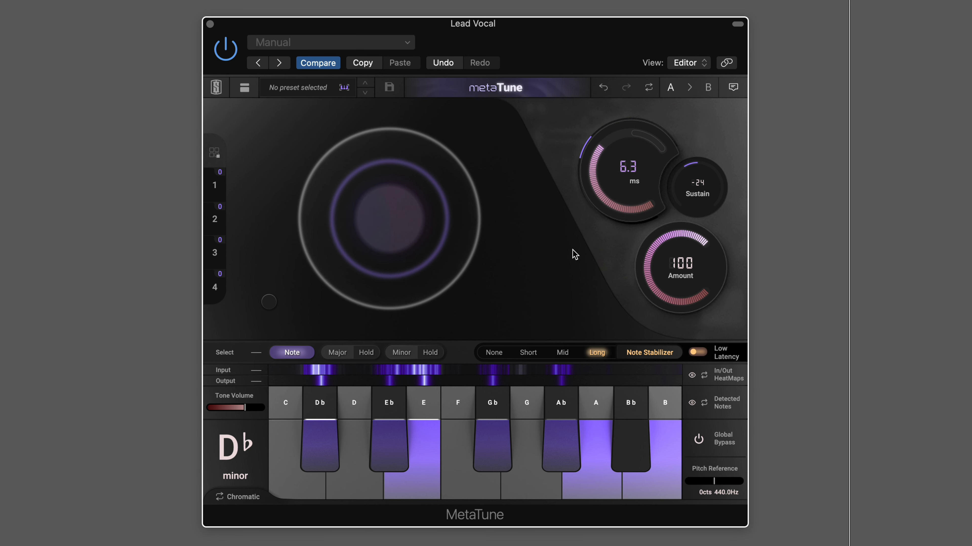
pyautogui.moveTo(616, 216); pyautogui.dragTo(617, 215)
pyautogui.press('space')
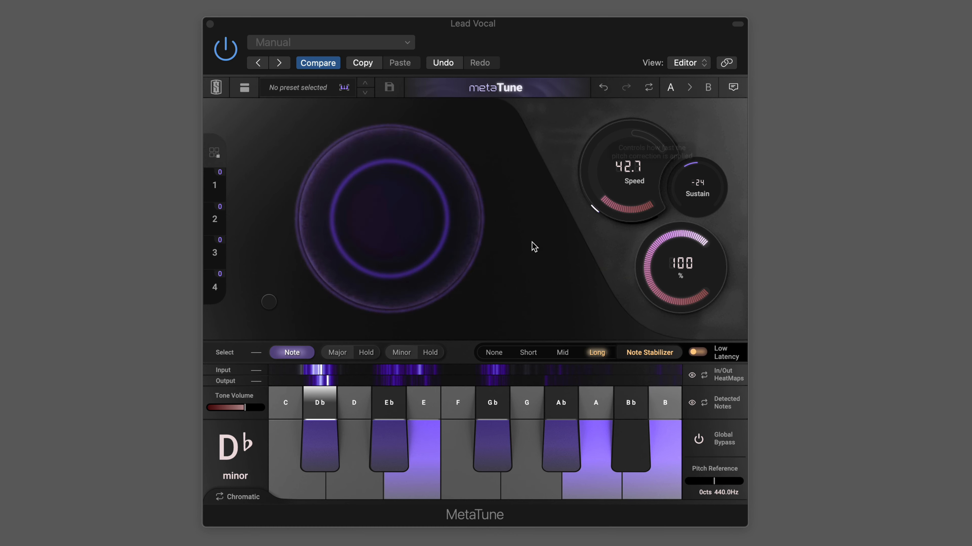
# Blend in the Doubler, narrow it from full to moderate width, and adjust the correction Amount.
pyautogui.moveTo(354, 281)
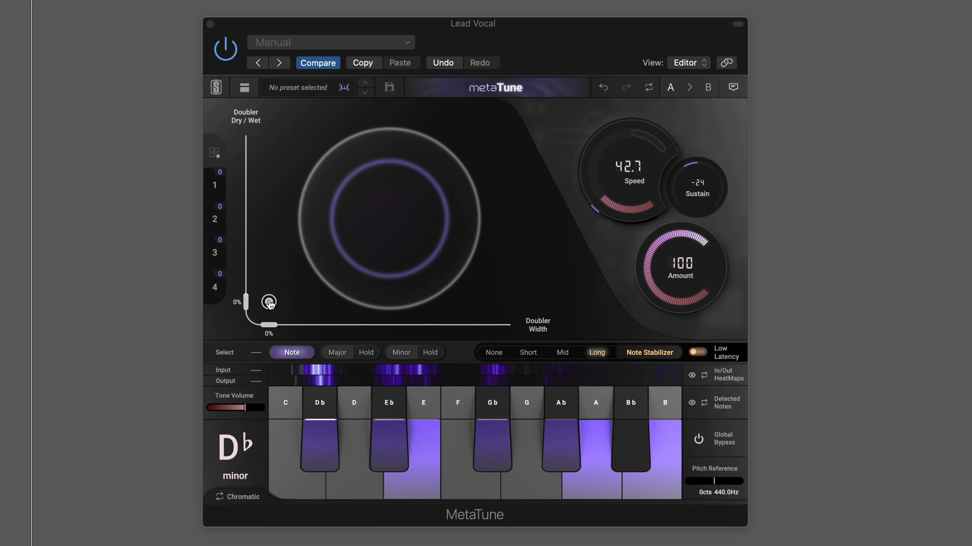
pyautogui.moveTo(269, 302); pyautogui.dragTo(510, 237)
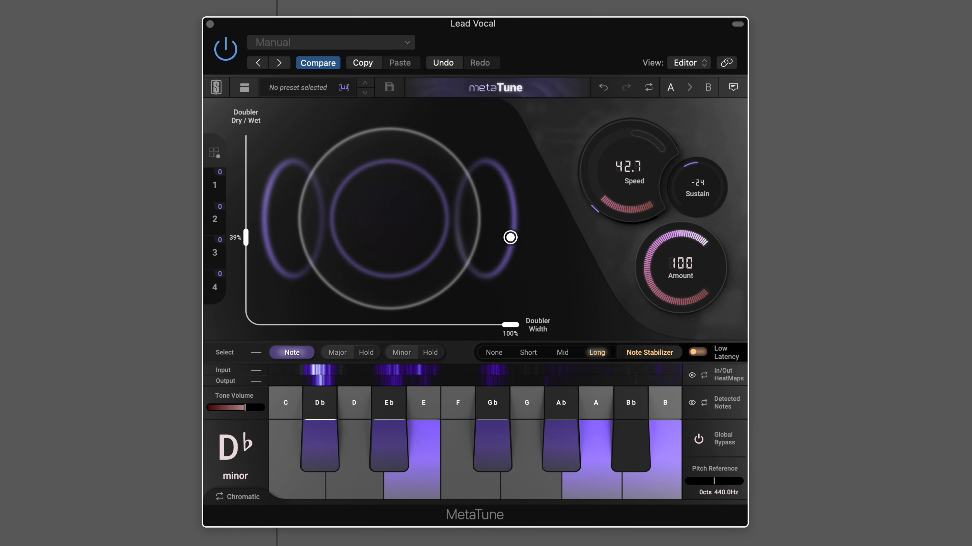
pyautogui.moveTo(510, 238); pyautogui.dragTo(431, 219)
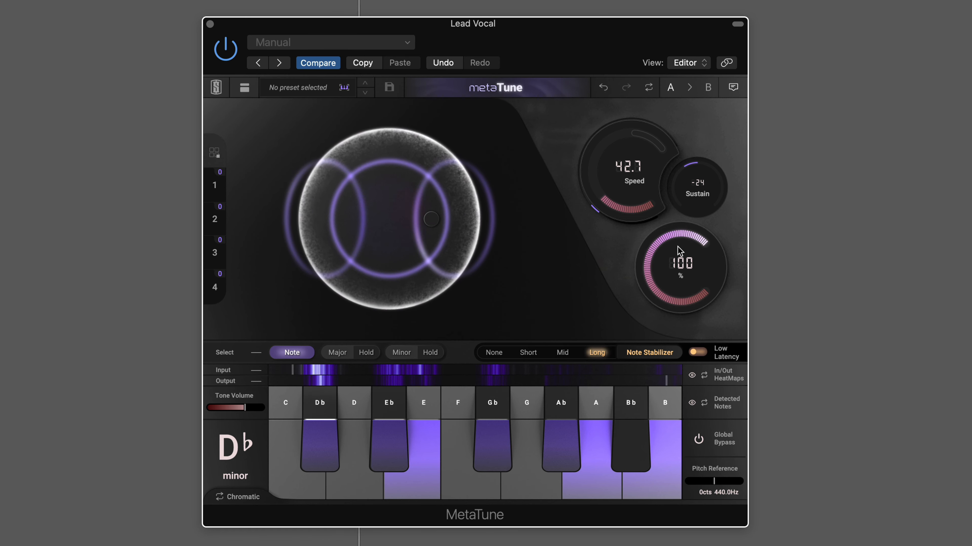
pyautogui.moveTo(655, 256); pyautogui.dragTo(634, 314)
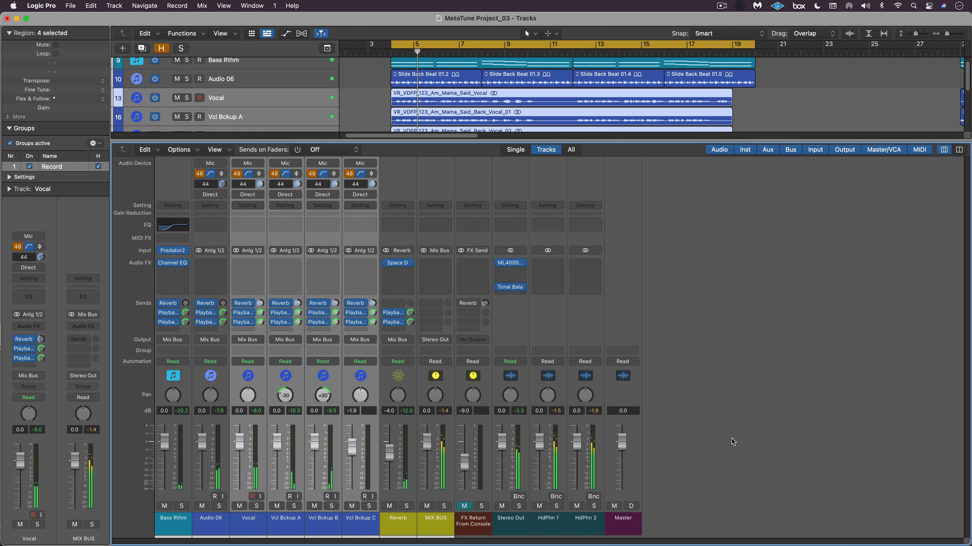
# Solo the four selected vocal tracks in the Logic Pro mixer and insert MetaTune in stereo on all of them.
pyautogui.click(369, 506)
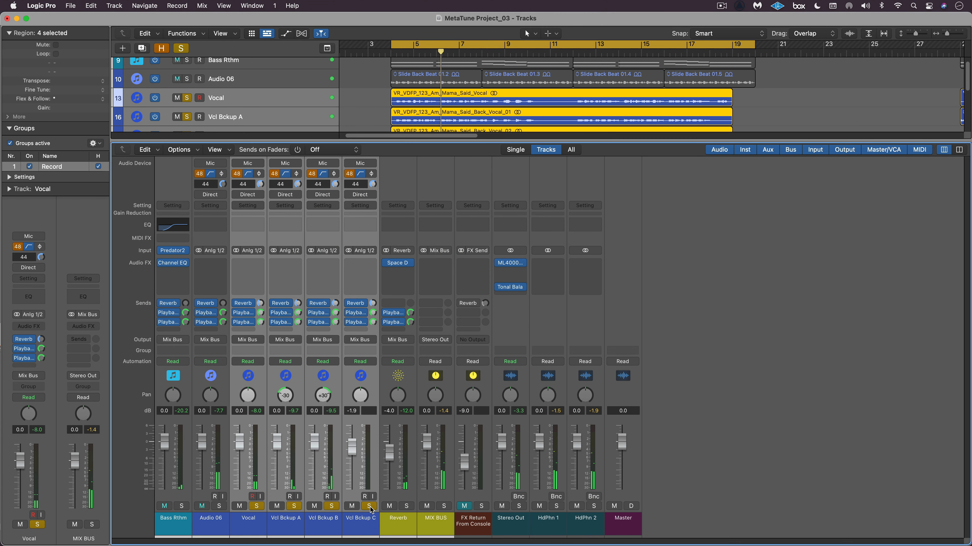
pyautogui.click(260, 264)
pyautogui.moveTo(260, 289)
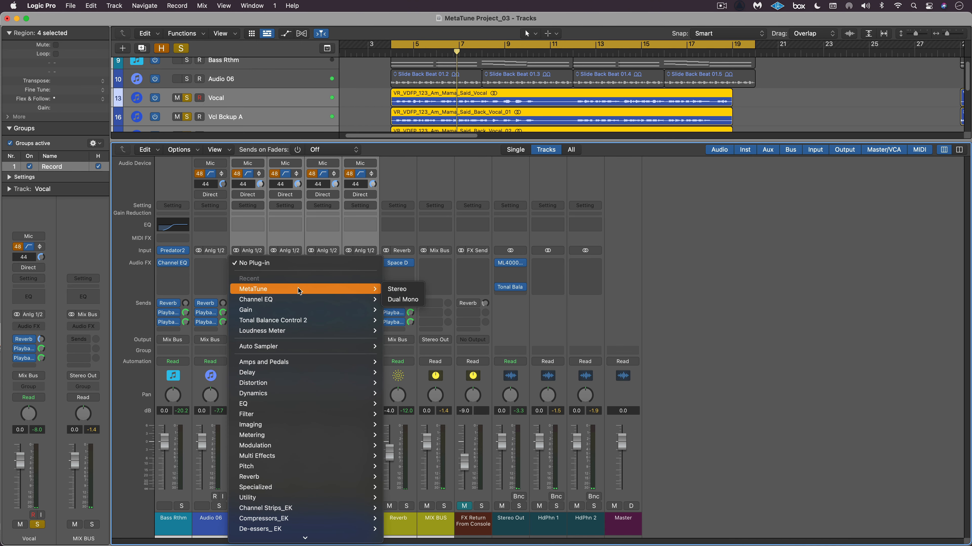
pyautogui.click(401, 291)
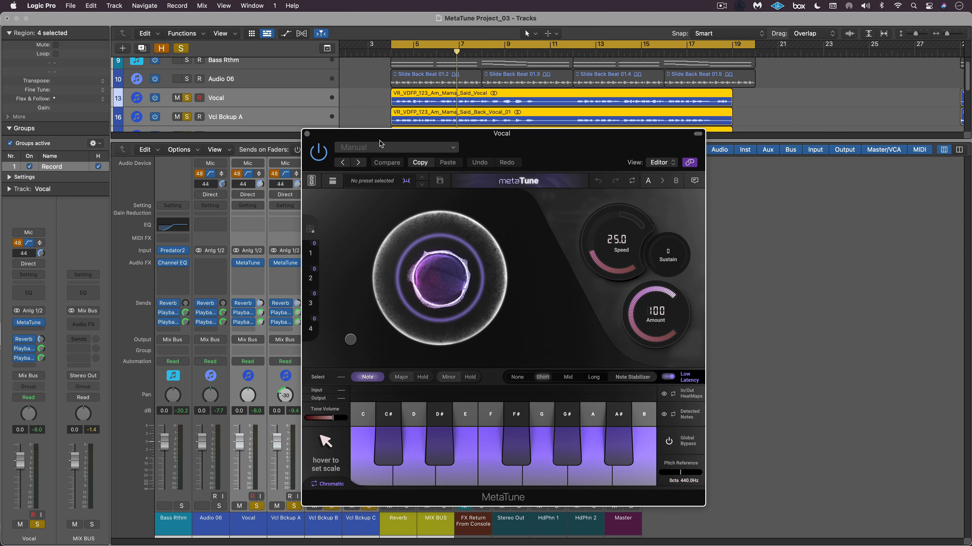
pyautogui.moveTo(380, 144); pyautogui.dragTo(504, 144)
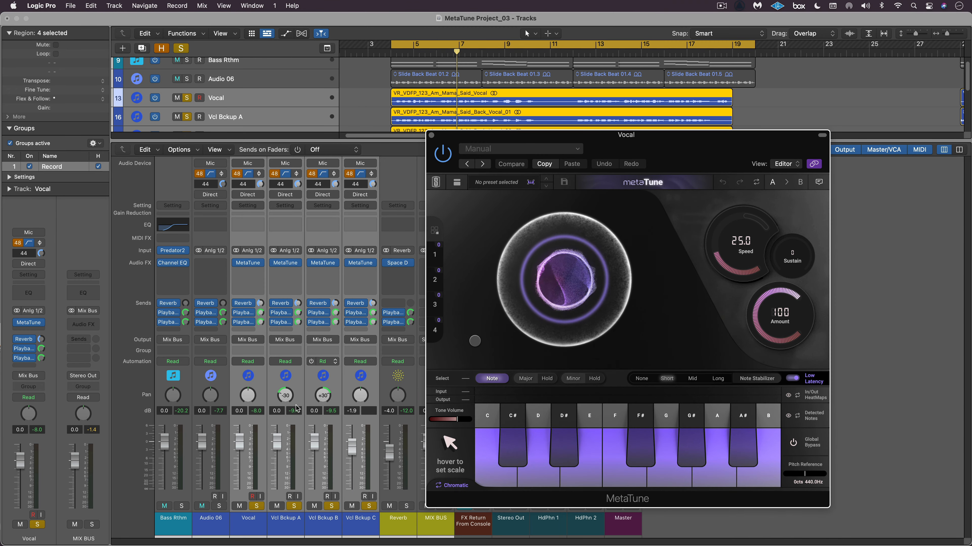
# Select only the Vocal track and assign its MetaTune instance to group 1.
pyautogui.click(249, 525)
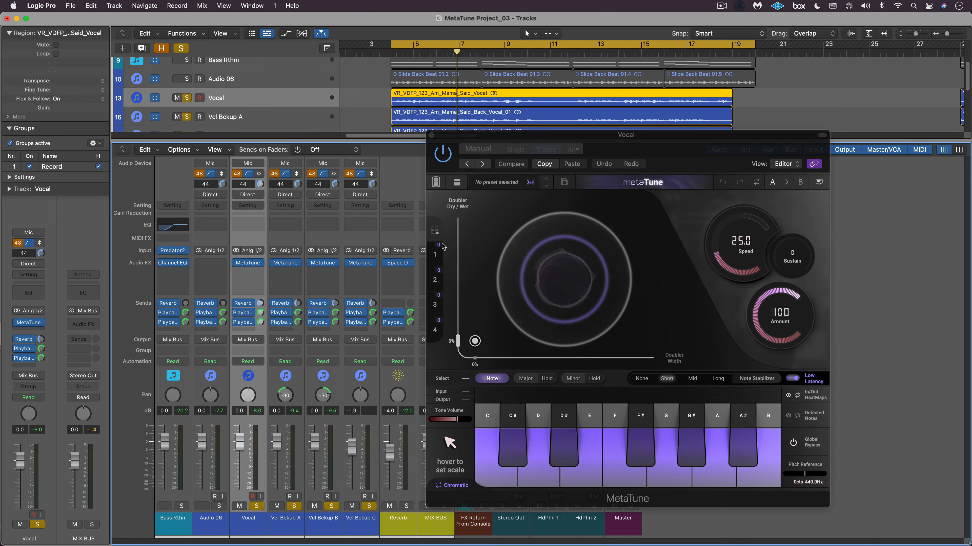
pyautogui.click(434, 255)
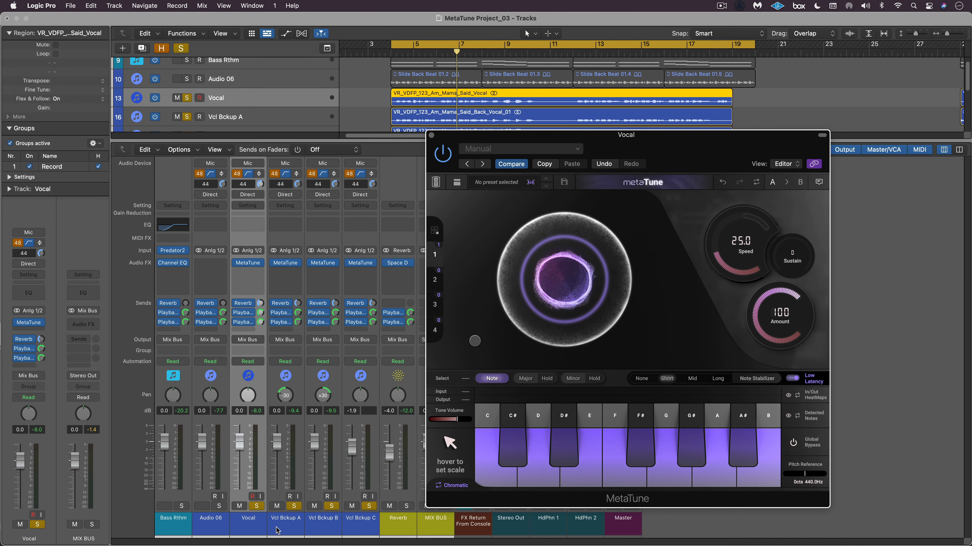
# Assign the MetaTune instances on Vcl Bckup A, Vcl Bckup B and Vcl Bckup C to group 1.
pyautogui.click(285, 526)
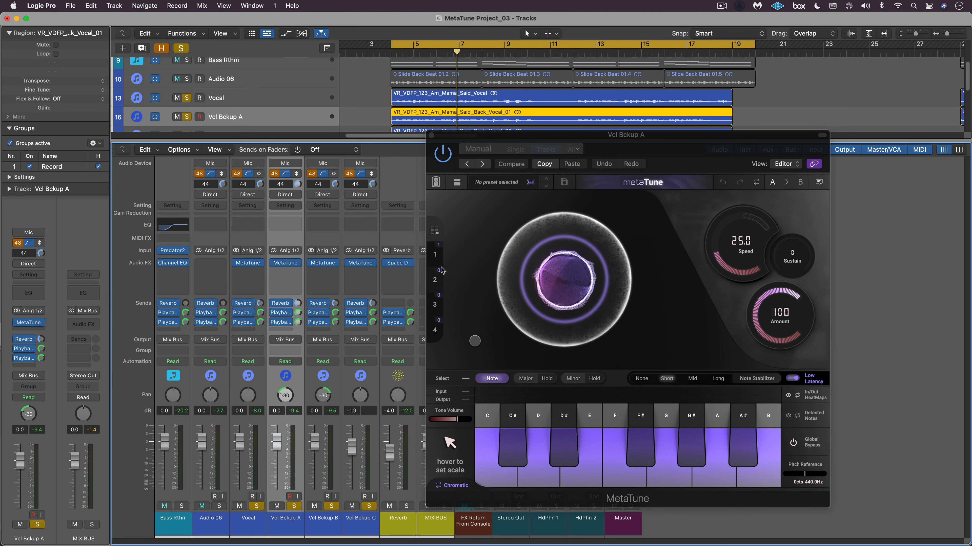
pyautogui.click(436, 255)
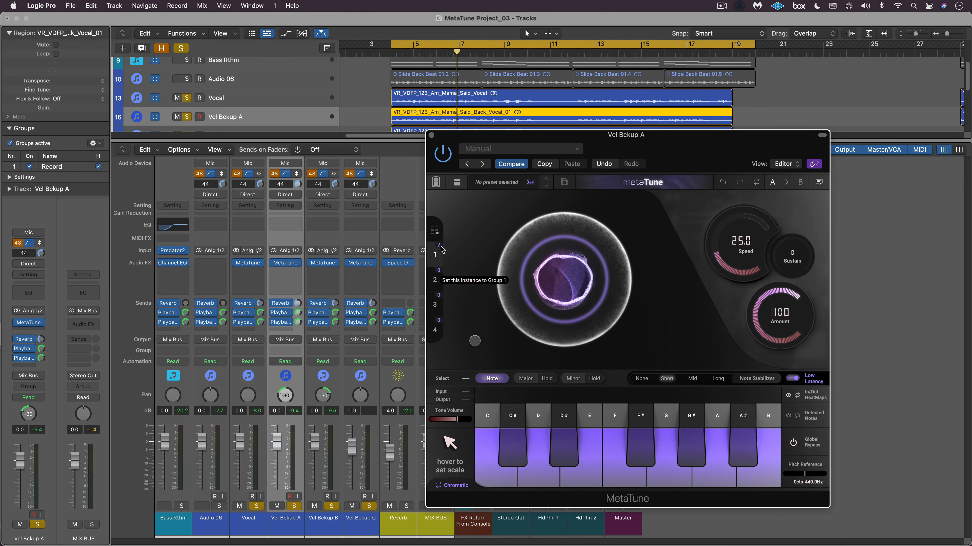
pyautogui.click(323, 525)
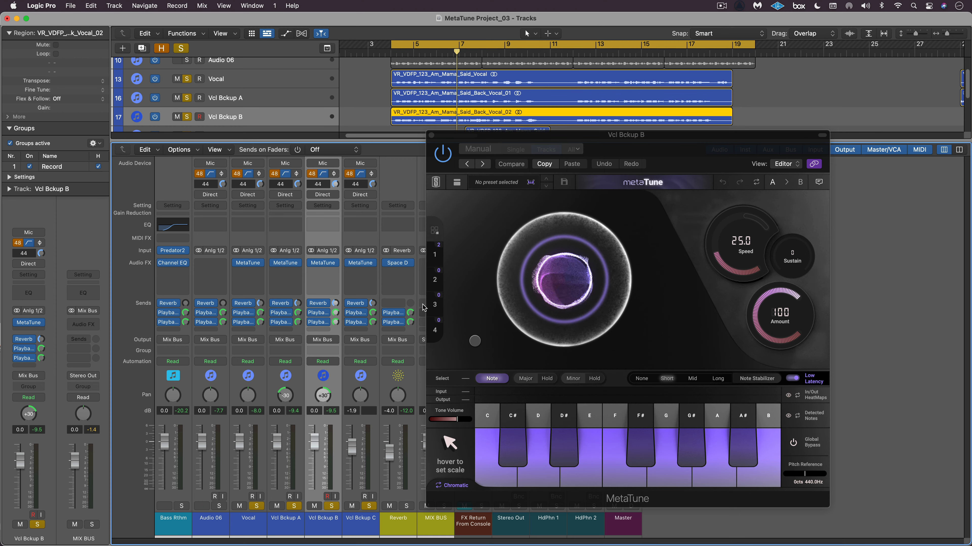
pyautogui.click(436, 256)
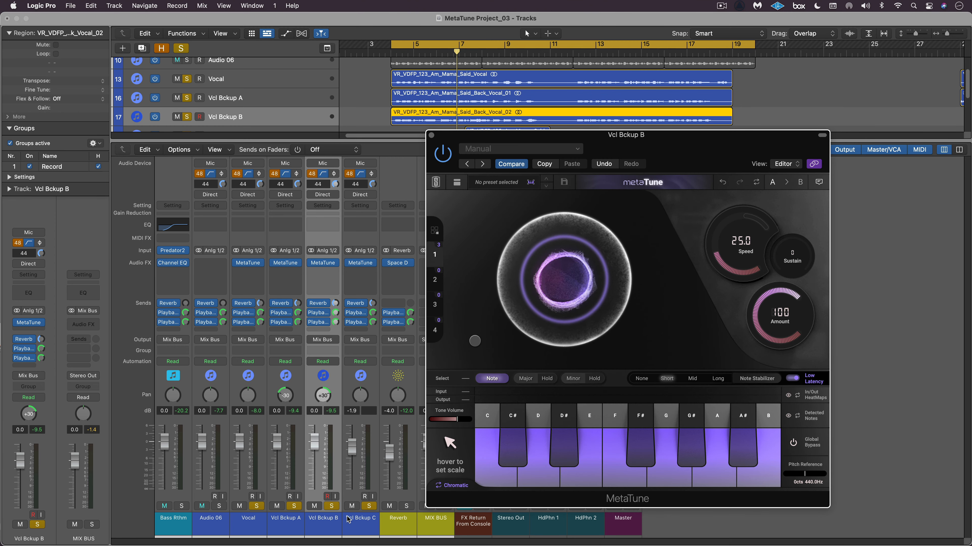
pyautogui.click(359, 520)
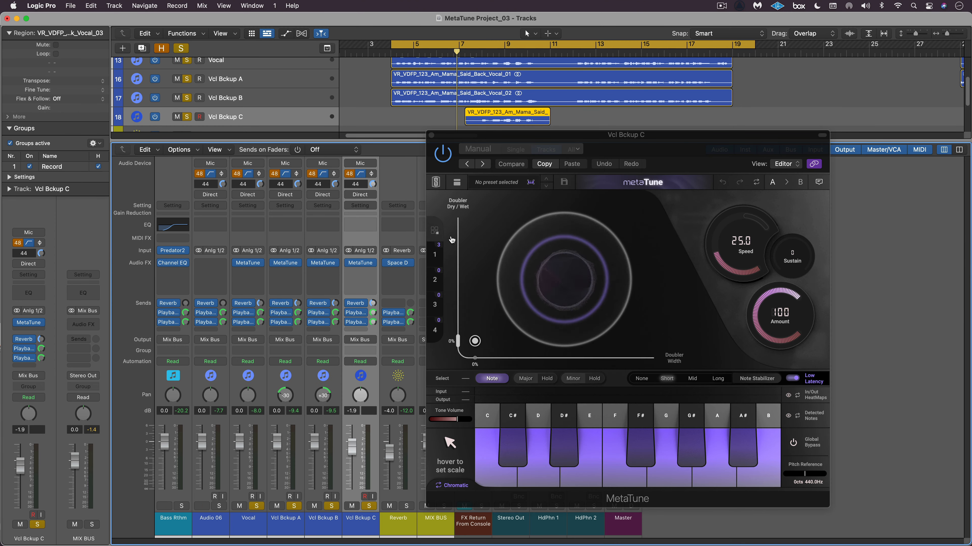
pyautogui.click(437, 255)
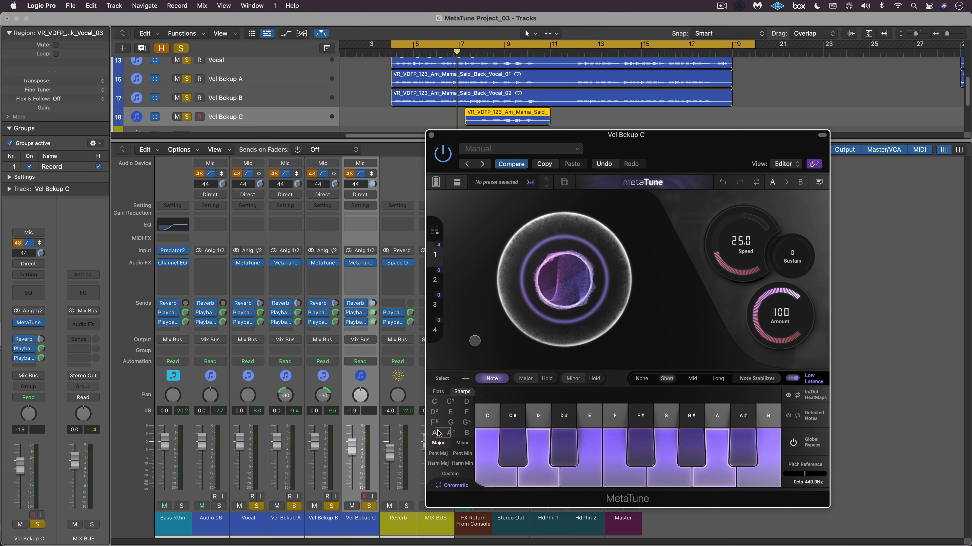
# Set the grouped MetaTune scale to A minor during playback and check it on the Vcl Bckup B instance.
pyautogui.click(434, 433)
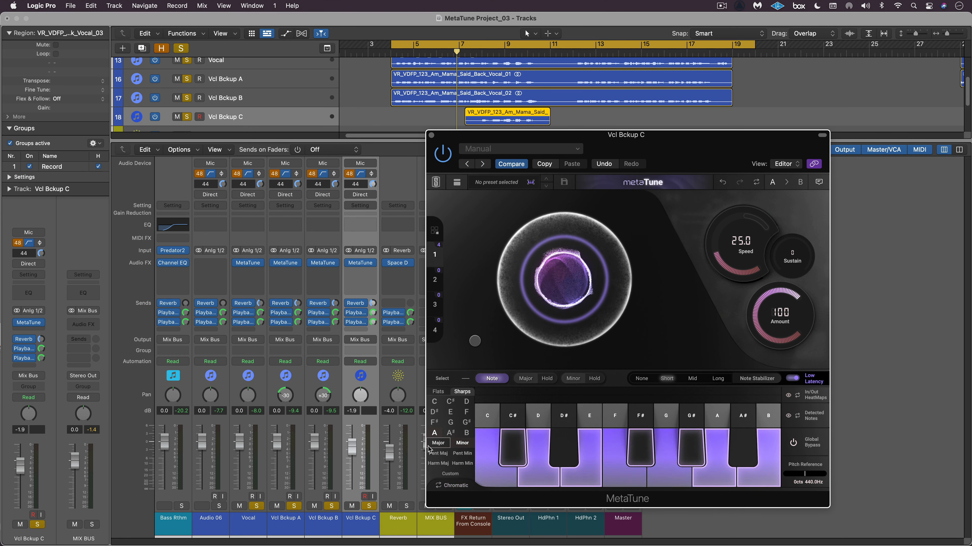
pyautogui.press('space')
pyautogui.click(462, 443)
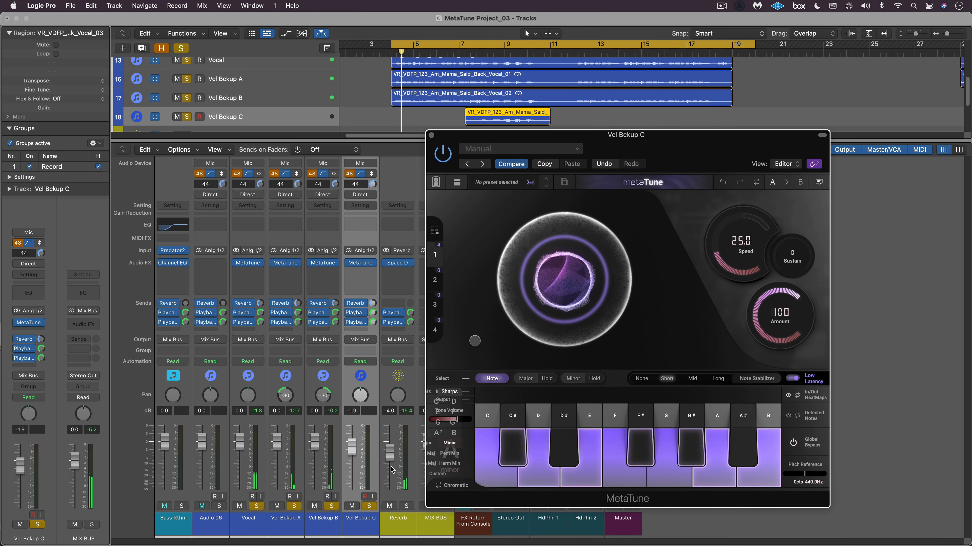
pyautogui.click(325, 521)
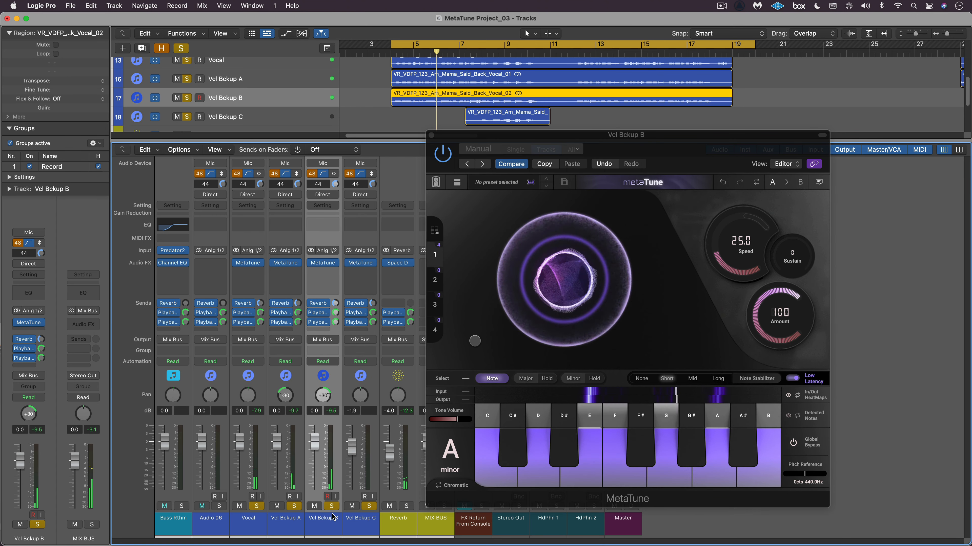
# From the Vcl Bckup A instance, set Speed to about 9.9 and Sustain to about -28%, and check the Vocal instance.
pyautogui.press('Up')
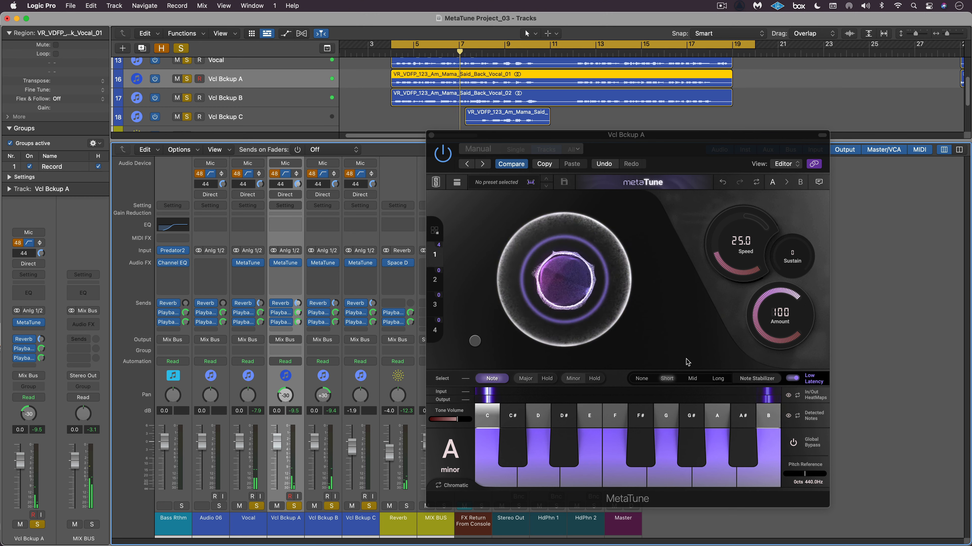
pyautogui.moveTo(759, 277); pyautogui.dragTo(735, 248)
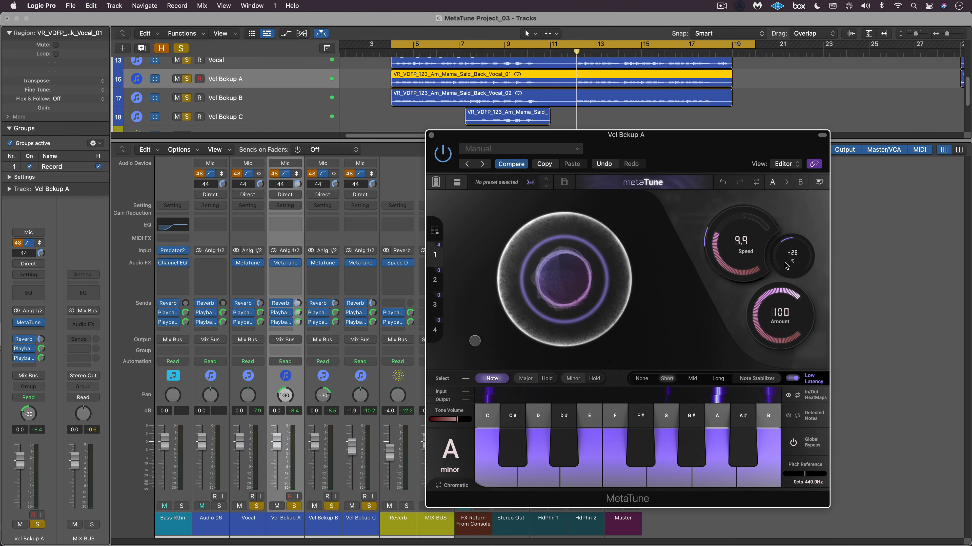
pyautogui.click(251, 521)
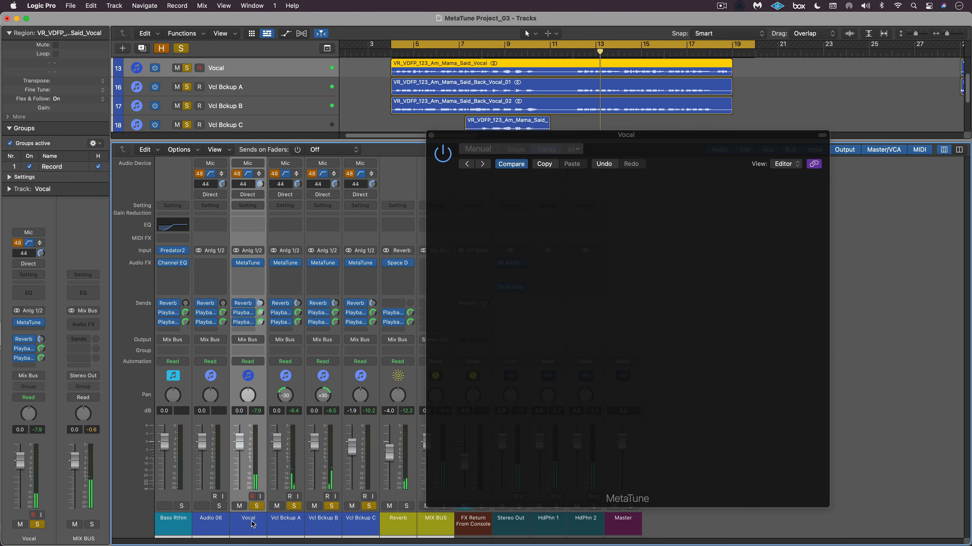
# Blend in and widen the Doubler from the Vcl Bckup C instance, and compare it on Vcl Bckup A during playback.
pyautogui.click(361, 522)
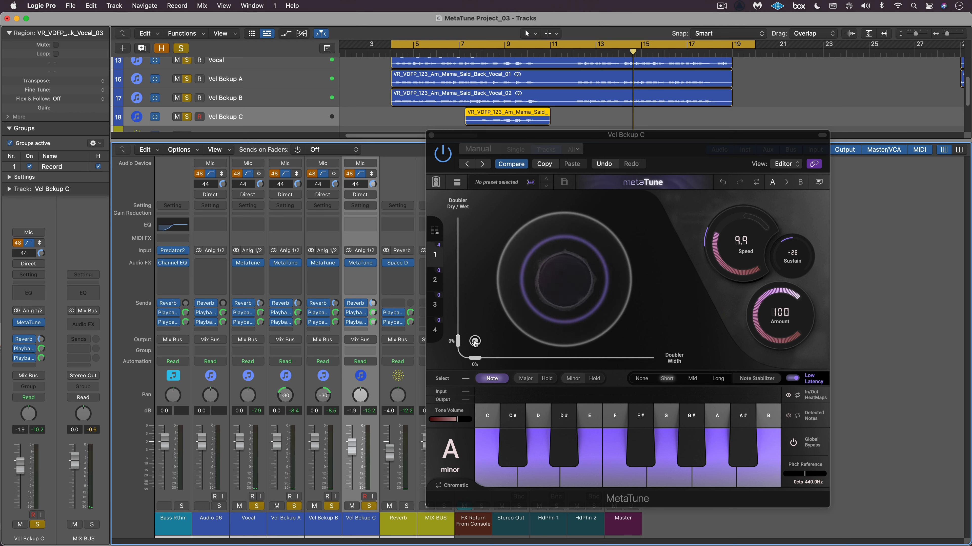
pyautogui.press('space')
pyautogui.moveTo(474, 342); pyautogui.dragTo(608, 287)
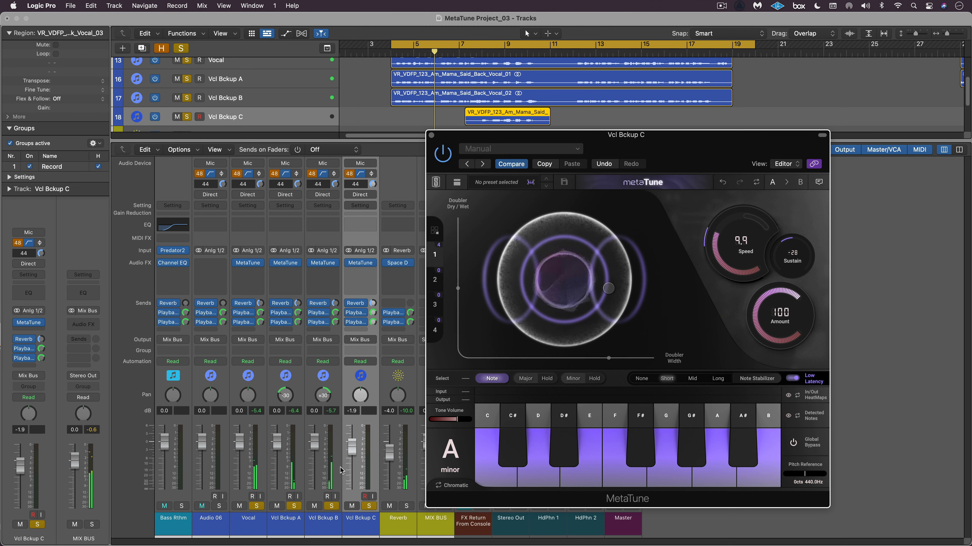
pyautogui.click(271, 525)
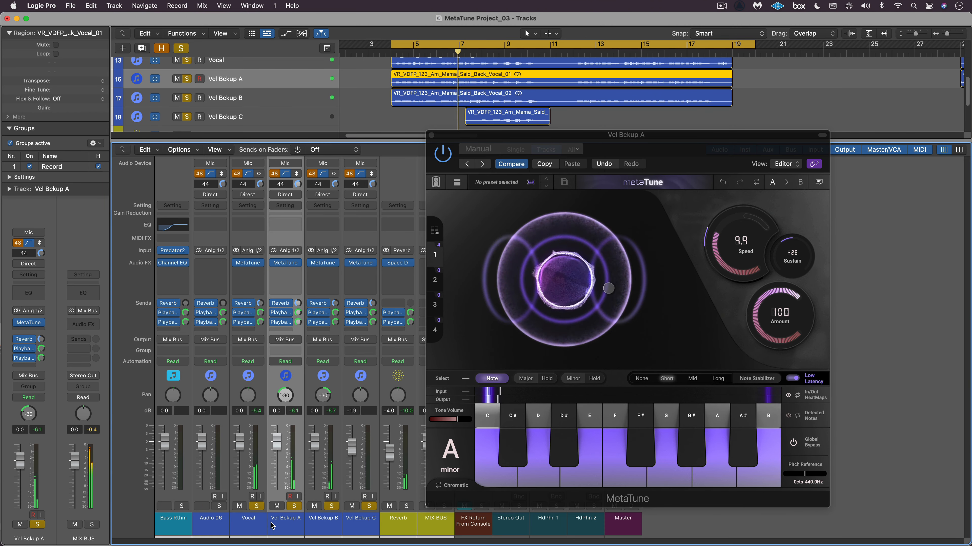
pyautogui.click(346, 524)
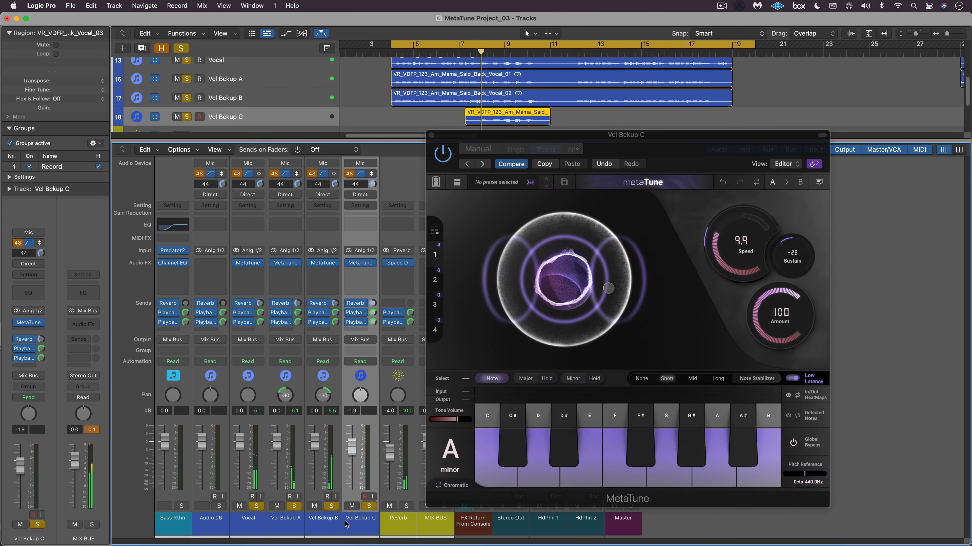